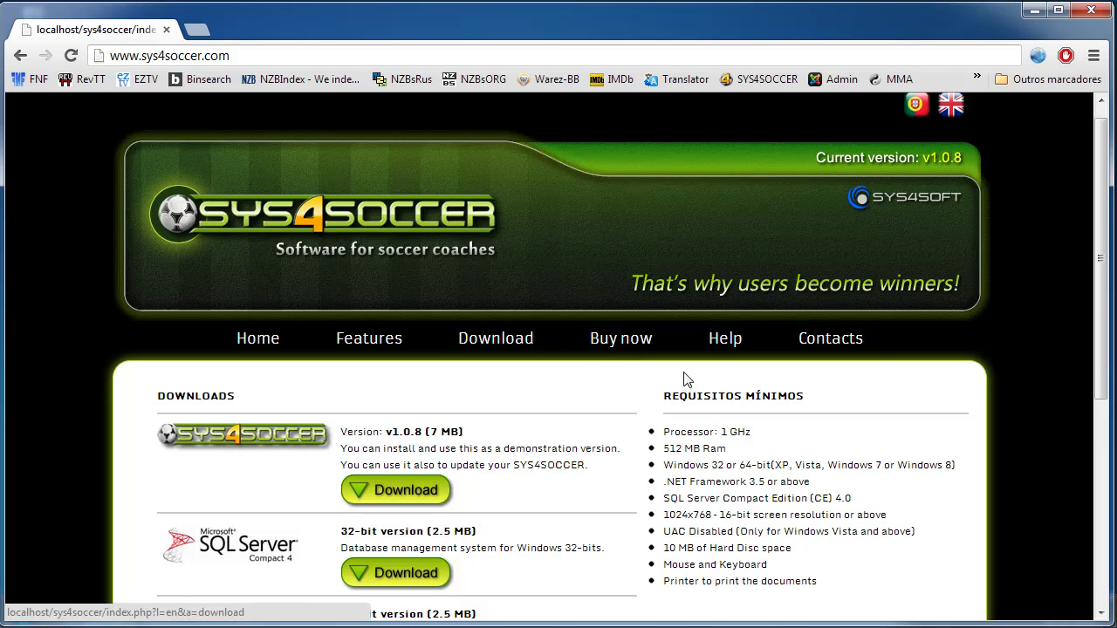
# Step: Review the SYS4SOCCER download packages and minimum requirements on the website, leaving the browser minimised
pyautogui.scroll(-2, 887, 391)
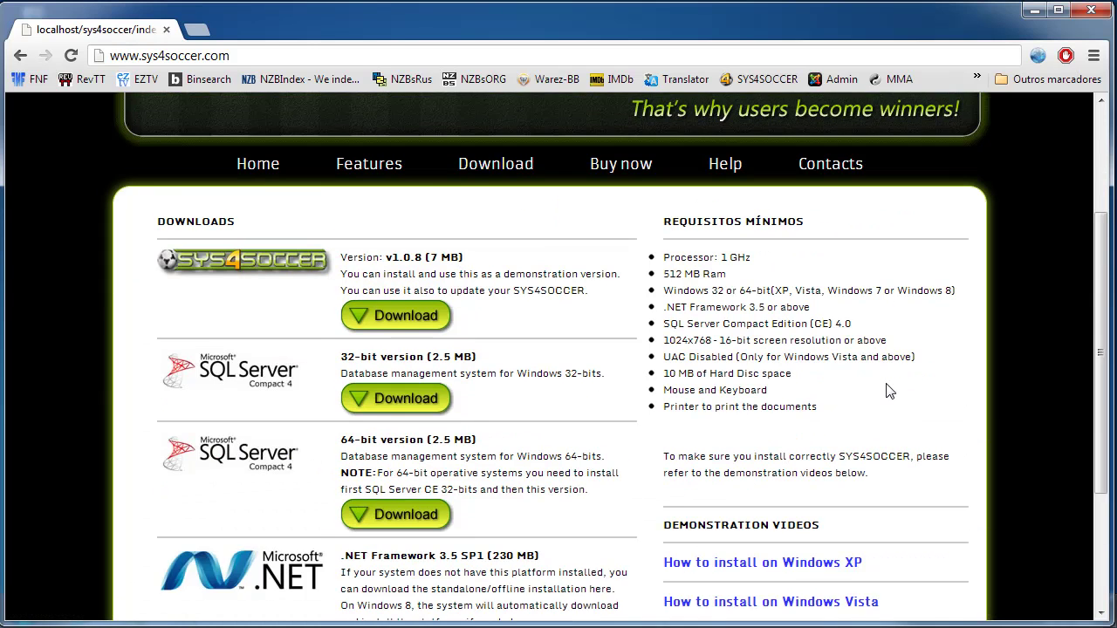
pyautogui.scroll(-1, 887, 391)
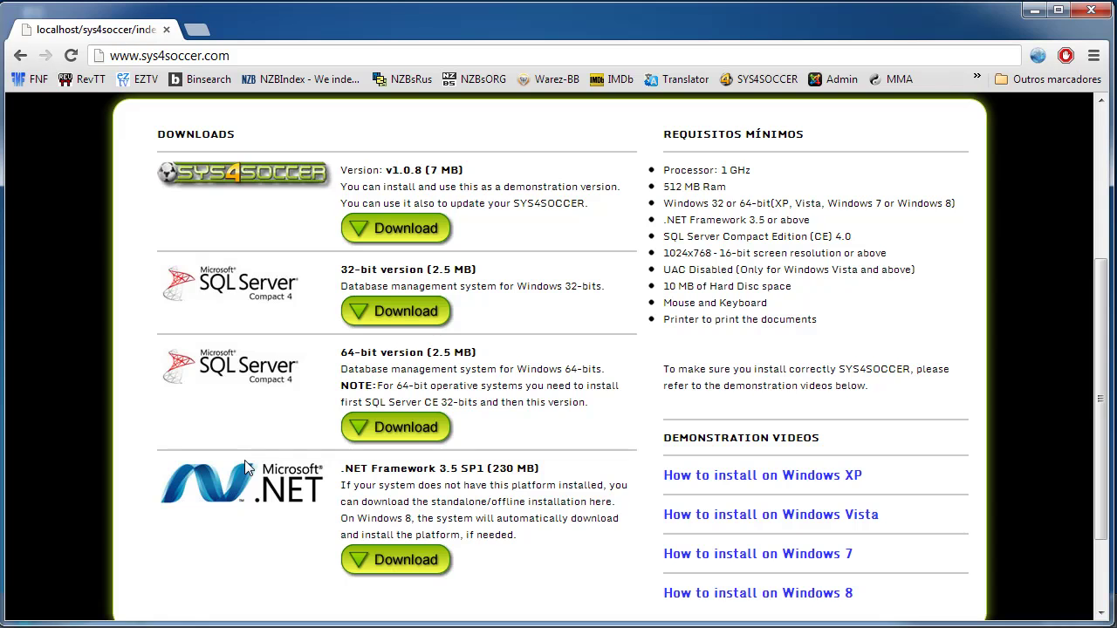
pyautogui.click(1034, 11)
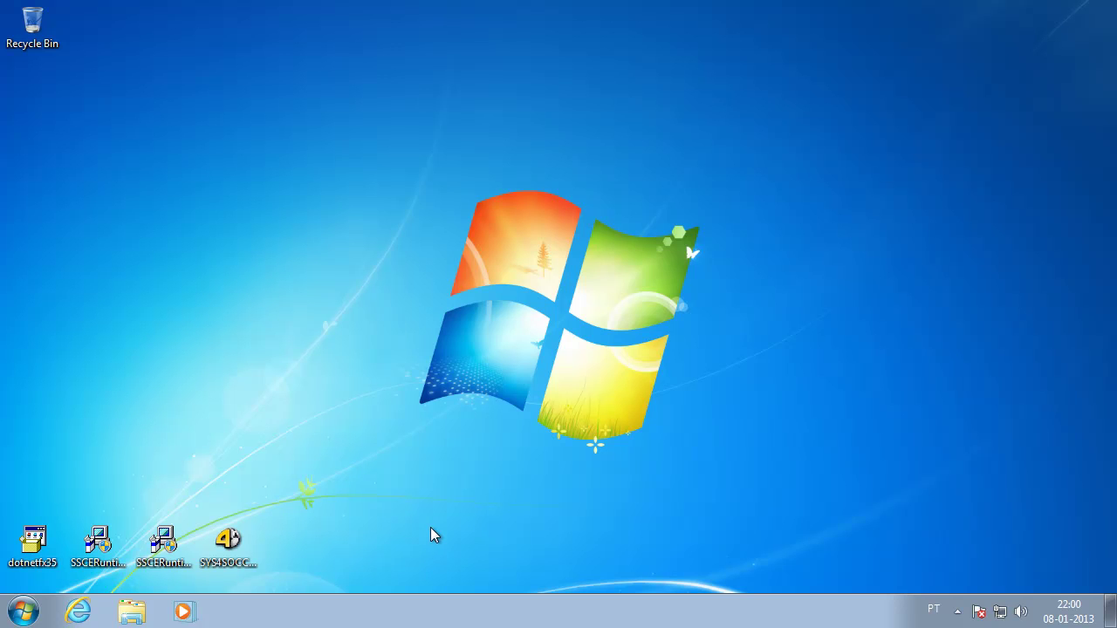
# Step: Check the computer's system properties for a 32-bit or 64-bit Windows system type, returning to the desktop
pyautogui.click(24, 612)
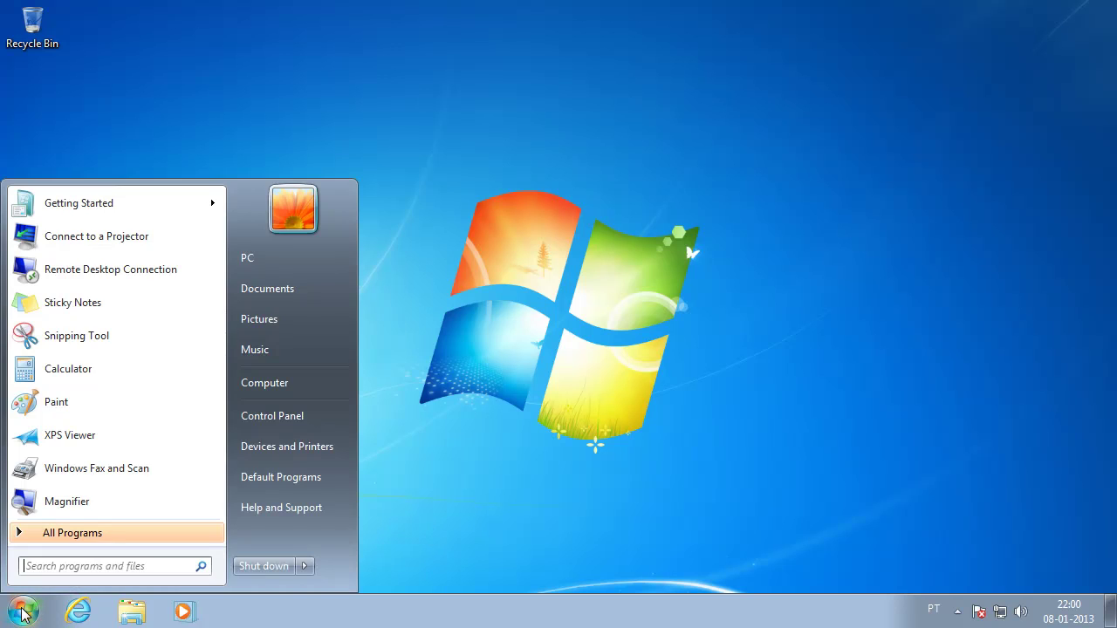
pyautogui.rightClick(265, 390)
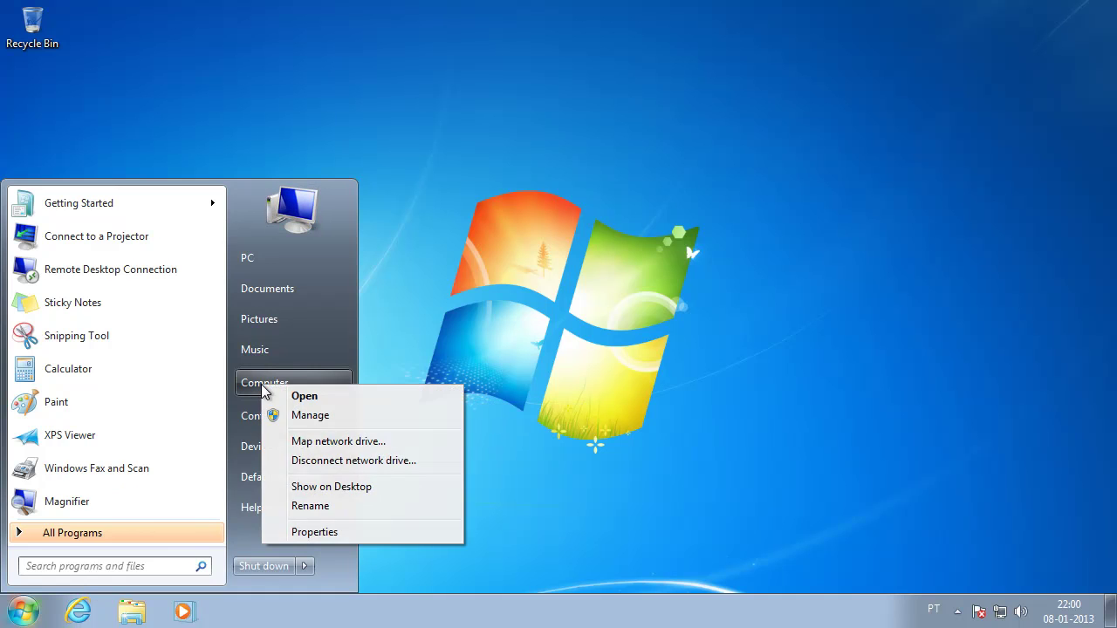
pyautogui.click(314, 532)
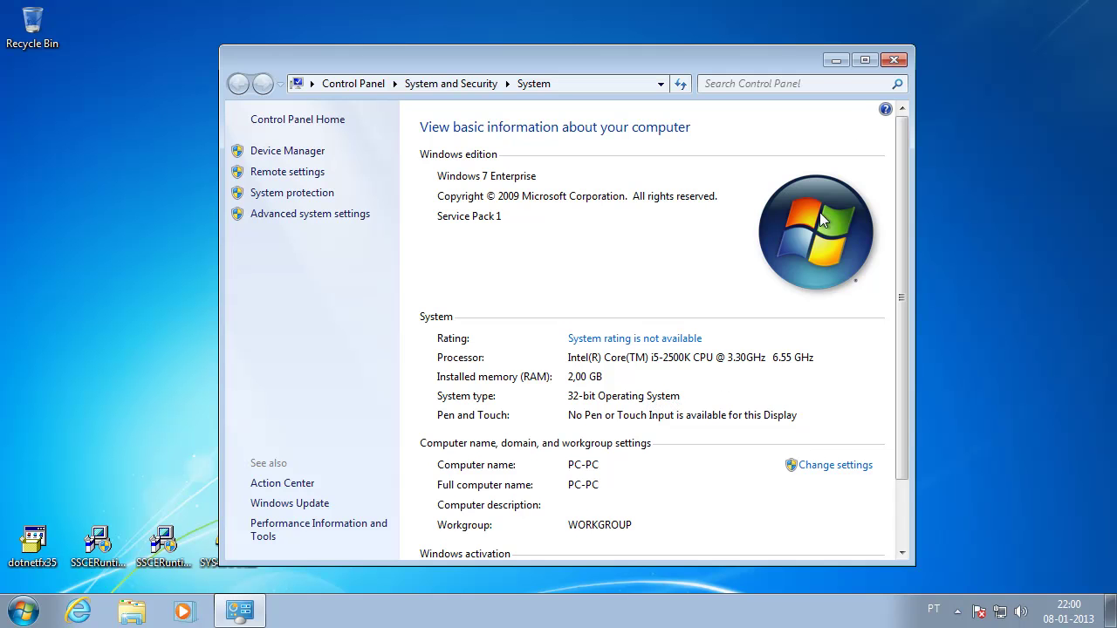
pyautogui.click(898, 63)
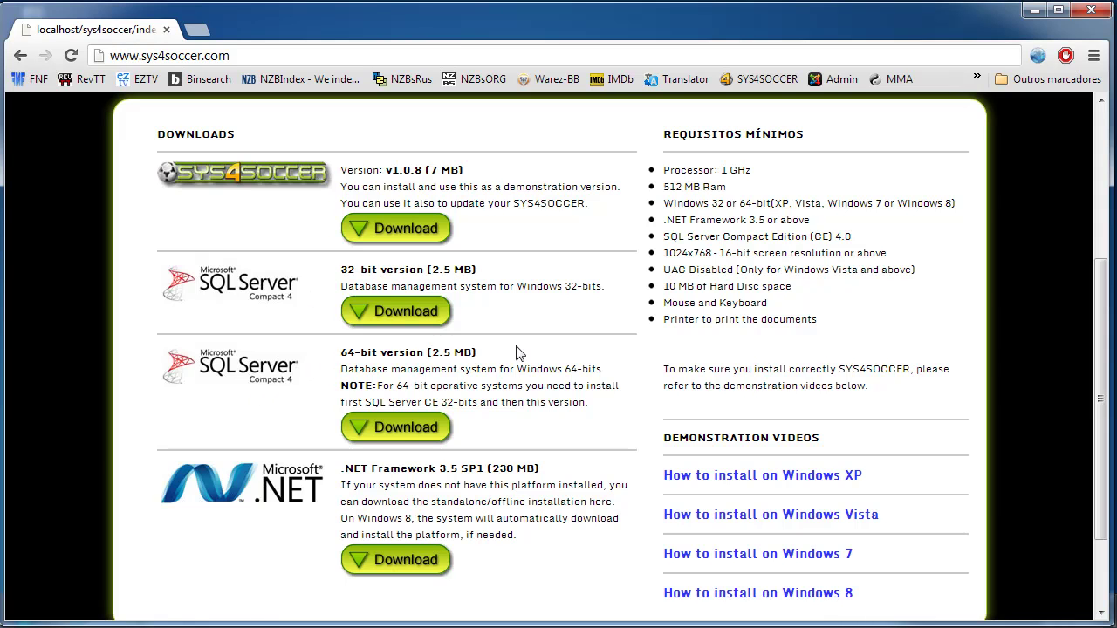
pyautogui.click(1035, 13)
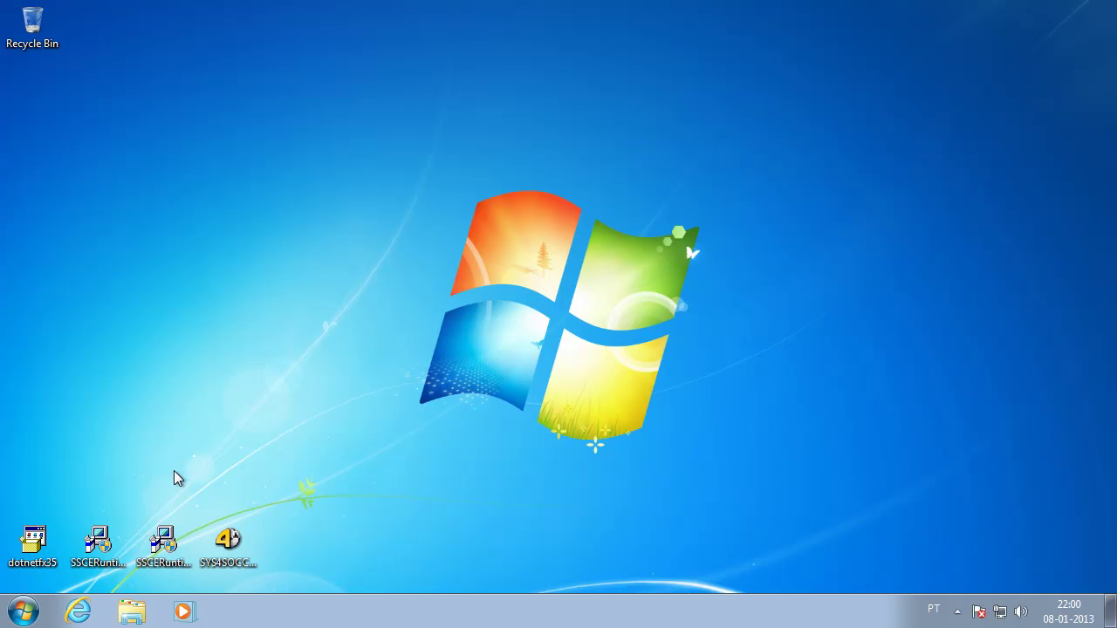
# Step: Check the full file names of the two SQL Server Compact runtime installers on the desktop
pyautogui.click(111, 544)
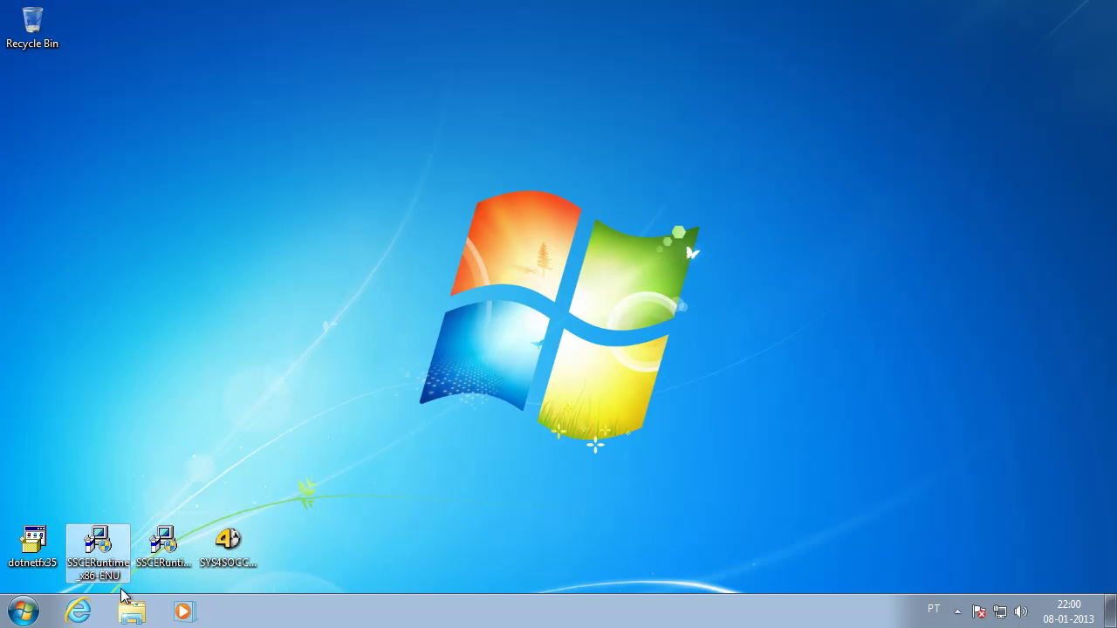
pyautogui.click(159, 552)
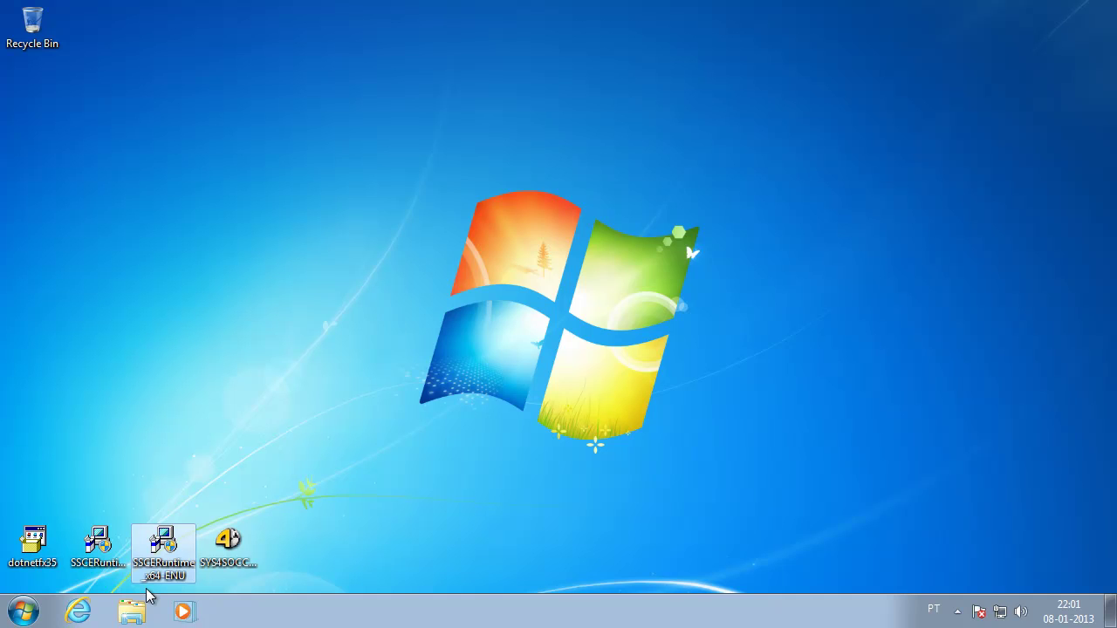
pyautogui.click(149, 399)
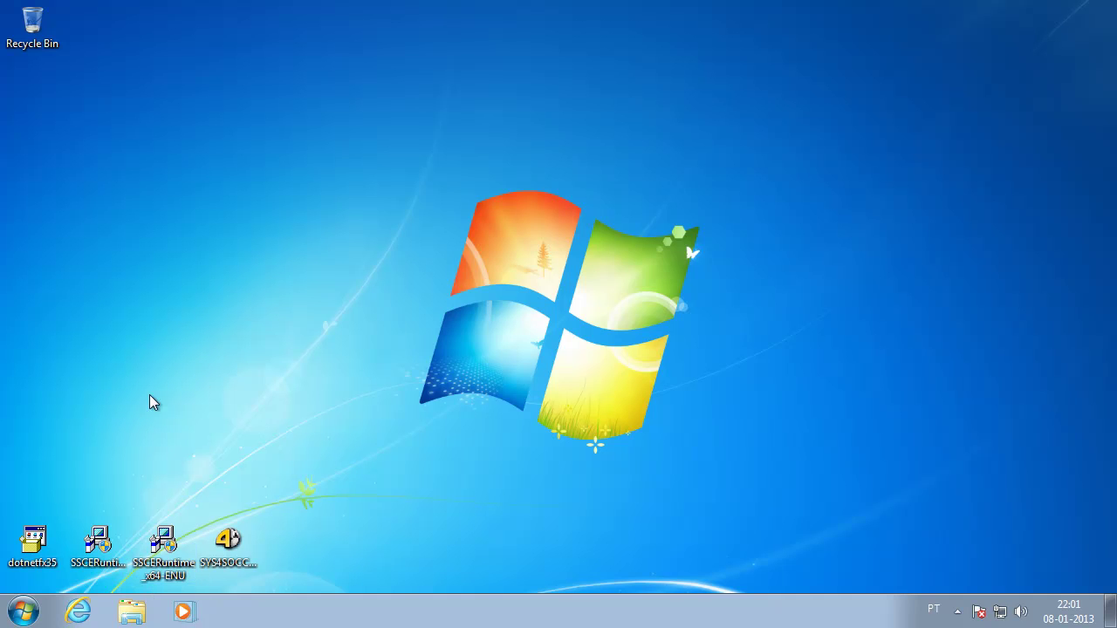
# Step: Install Microsoft SQL Server Compact 4.0 from the x86 runtime installer, accepting the license terms
pyautogui.doubleClick(104, 557)
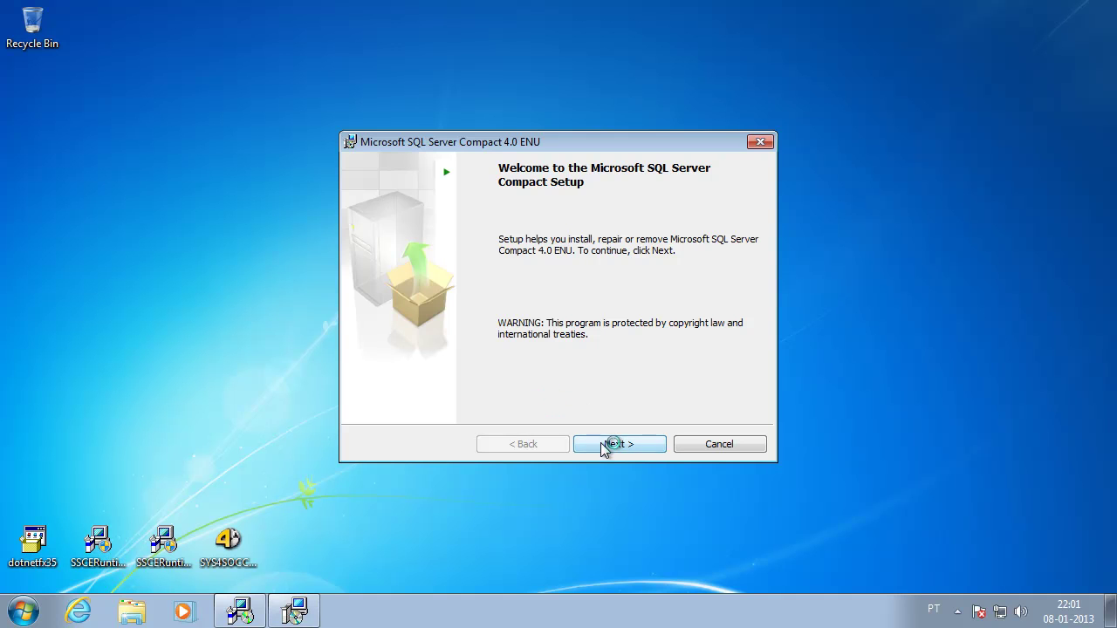
pyautogui.click(604, 444)
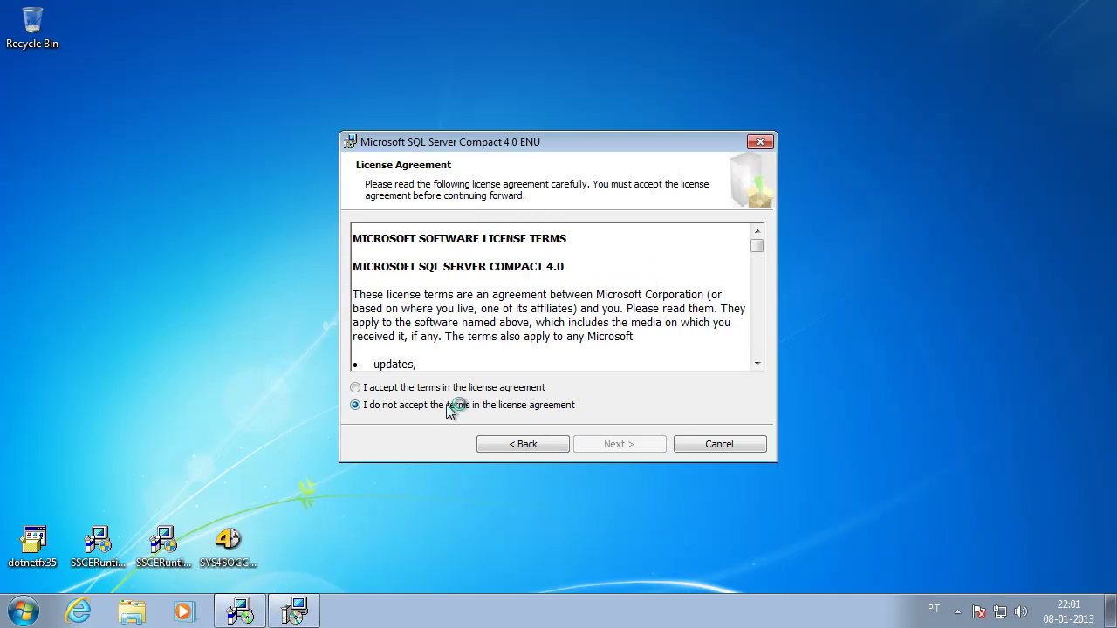
pyautogui.click(418, 390)
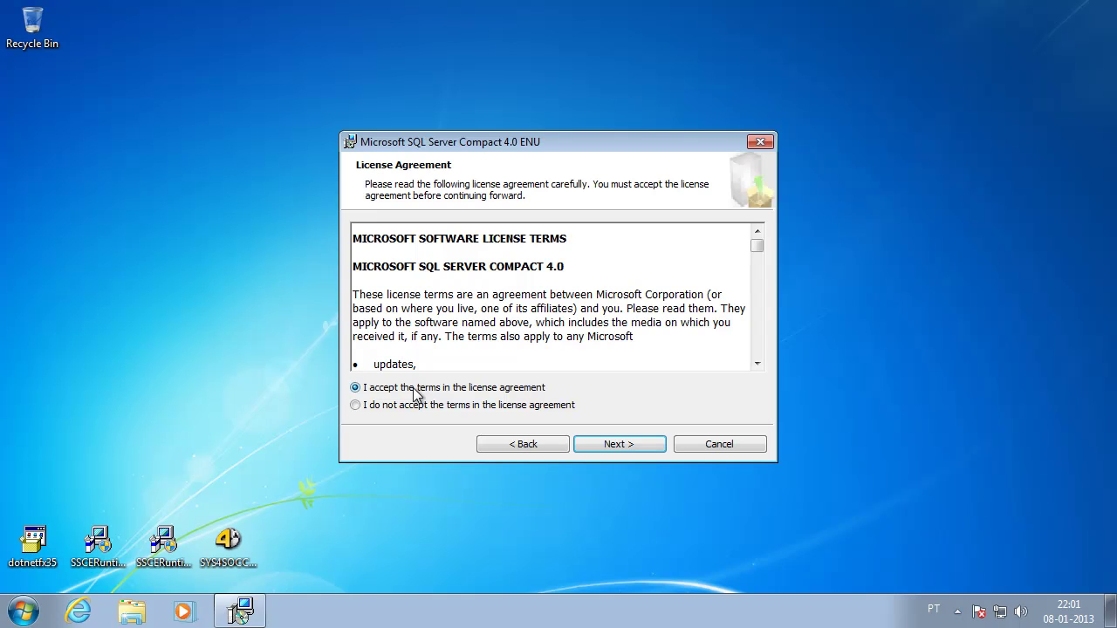
pyautogui.click(645, 446)
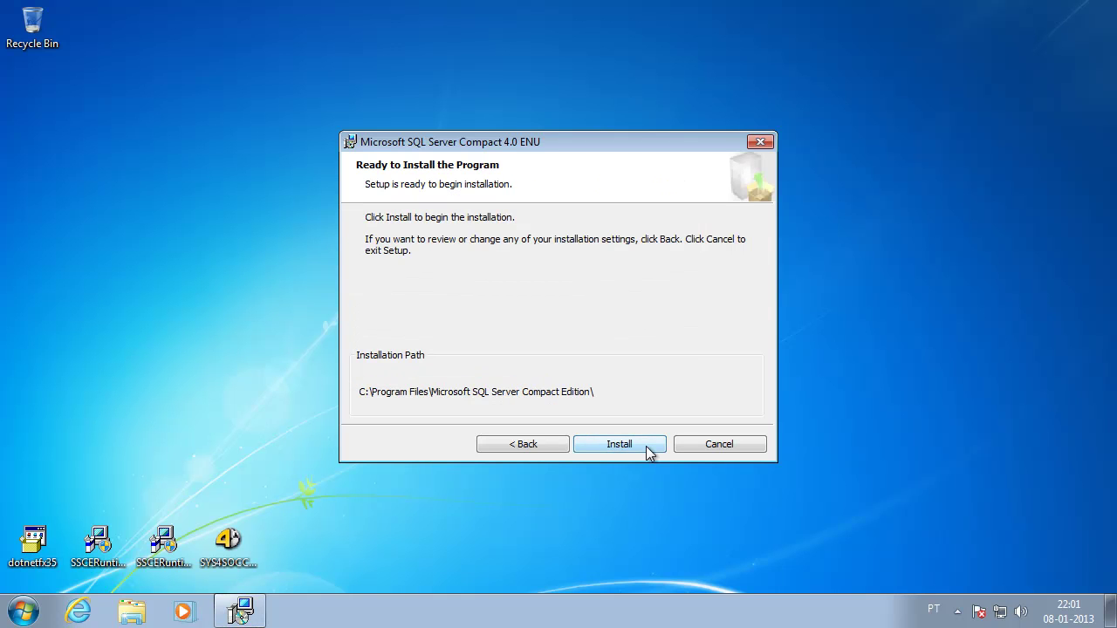
pyautogui.click(646, 446)
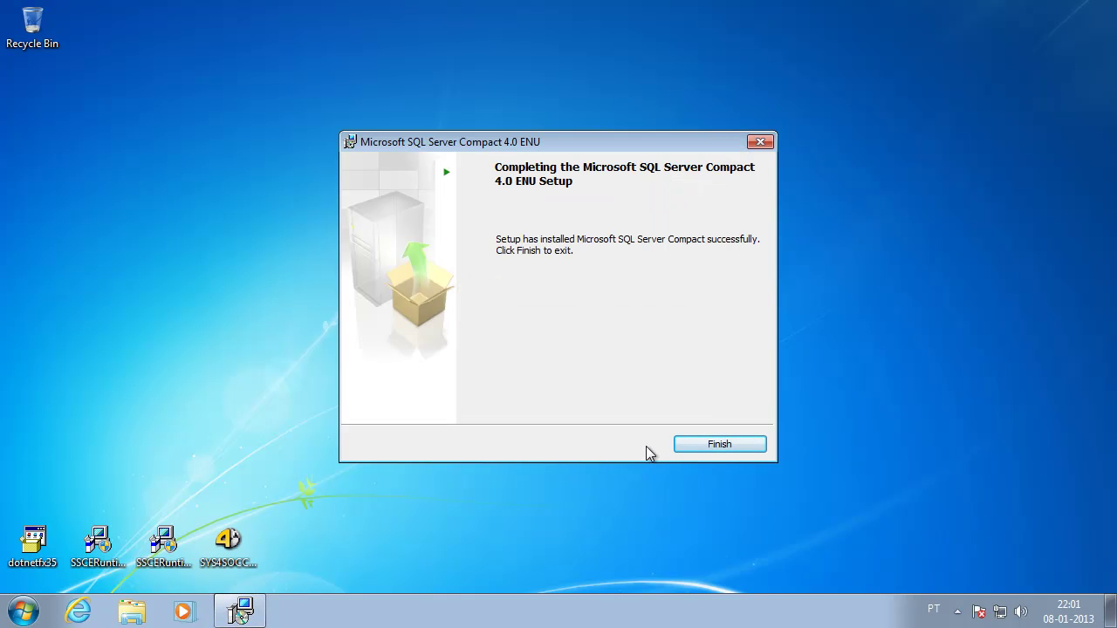
pyautogui.click(713, 445)
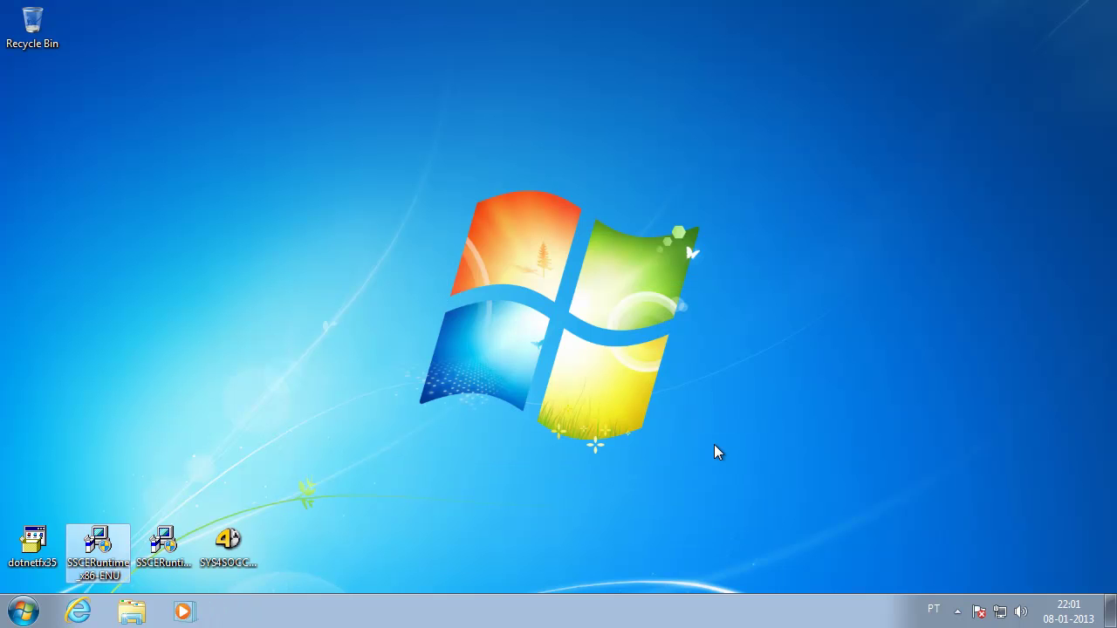
pyautogui.click(713, 452)
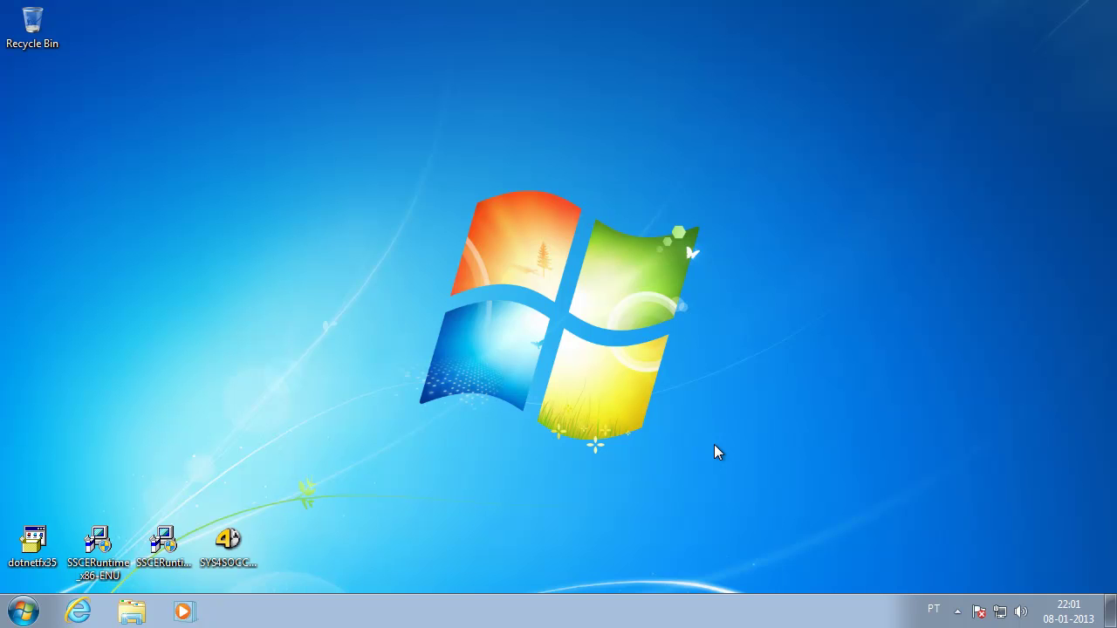
# Step: Start the SYS4SOCCER installer with English as the setup language and accept its license agreement
pyautogui.doubleClick(243, 541)
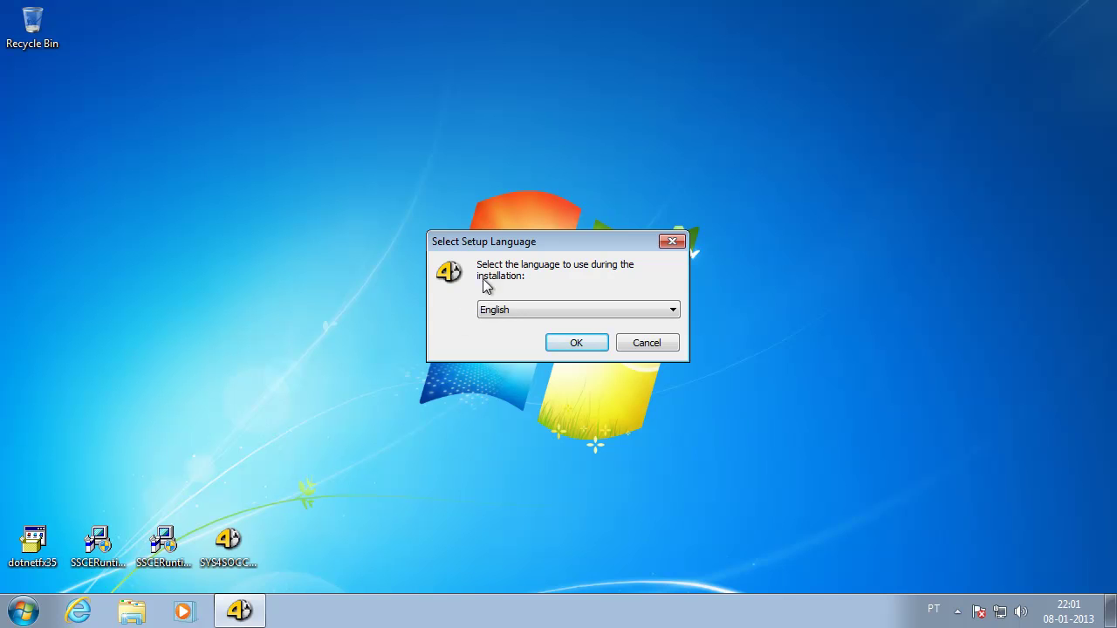
pyautogui.click(581, 343)
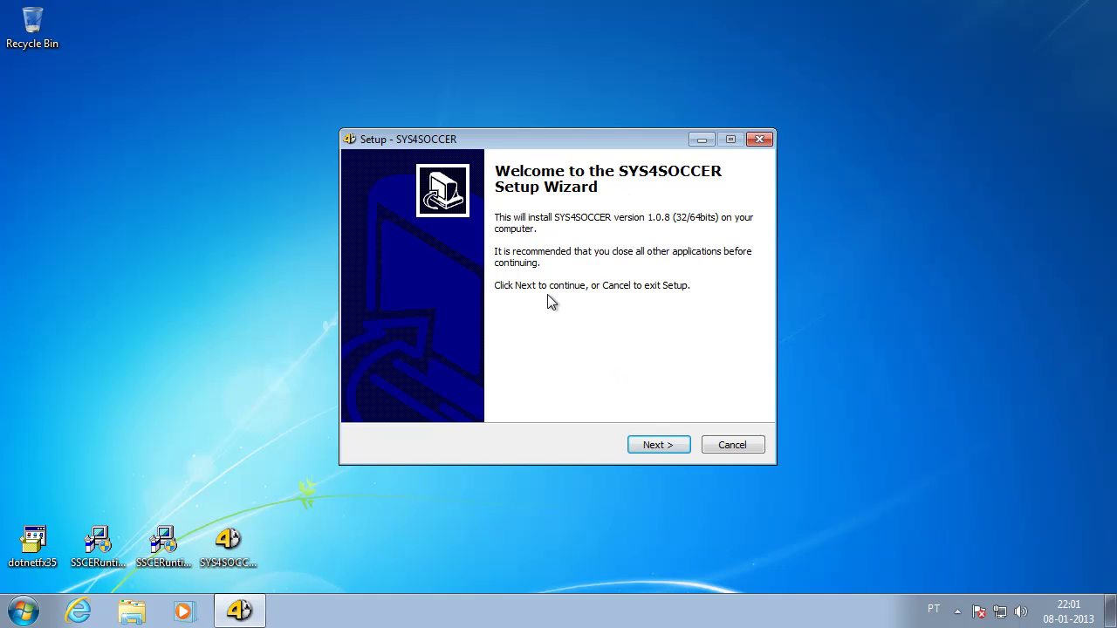
pyautogui.click(656, 447)
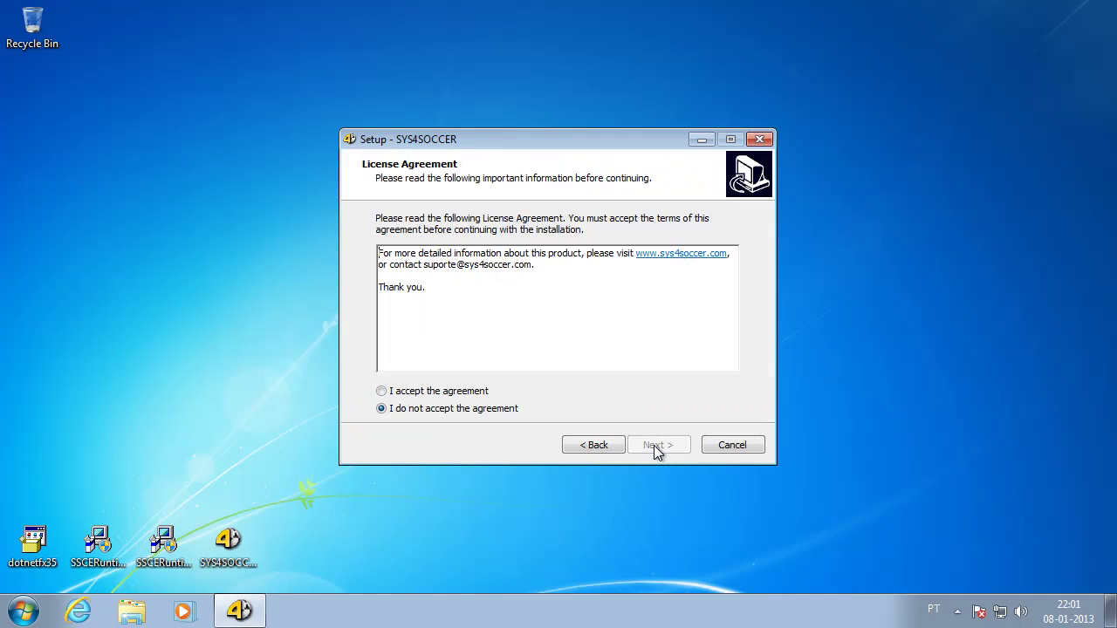
pyautogui.click(410, 394)
pyautogui.click(657, 447)
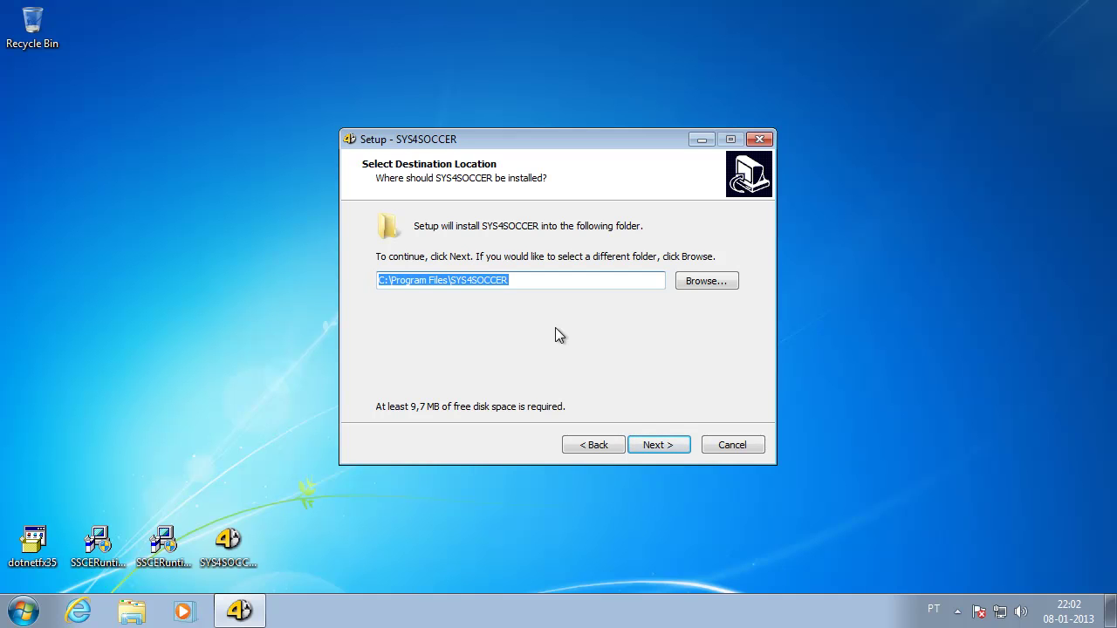
# Step: Install SYS4SOCCER into the existing C:\Program Files\SYS4SOCCER folder with a SYS4SOCCER Start Menu folder and a desktop icon, and finish the setup
pyautogui.click(682, 445)
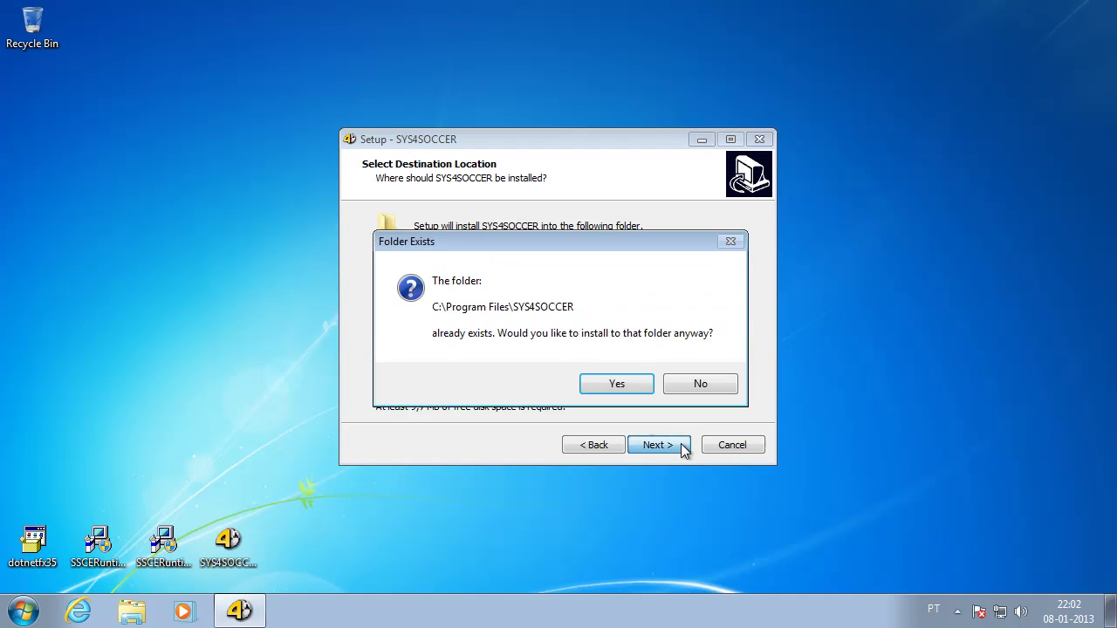
pyautogui.click(621, 389)
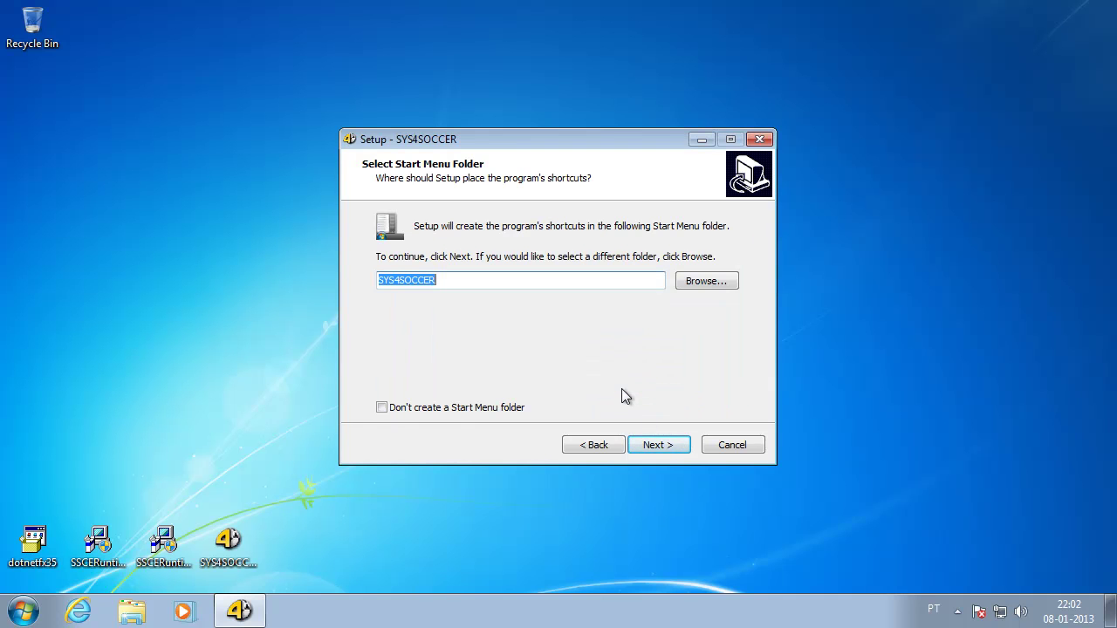
pyautogui.click(675, 447)
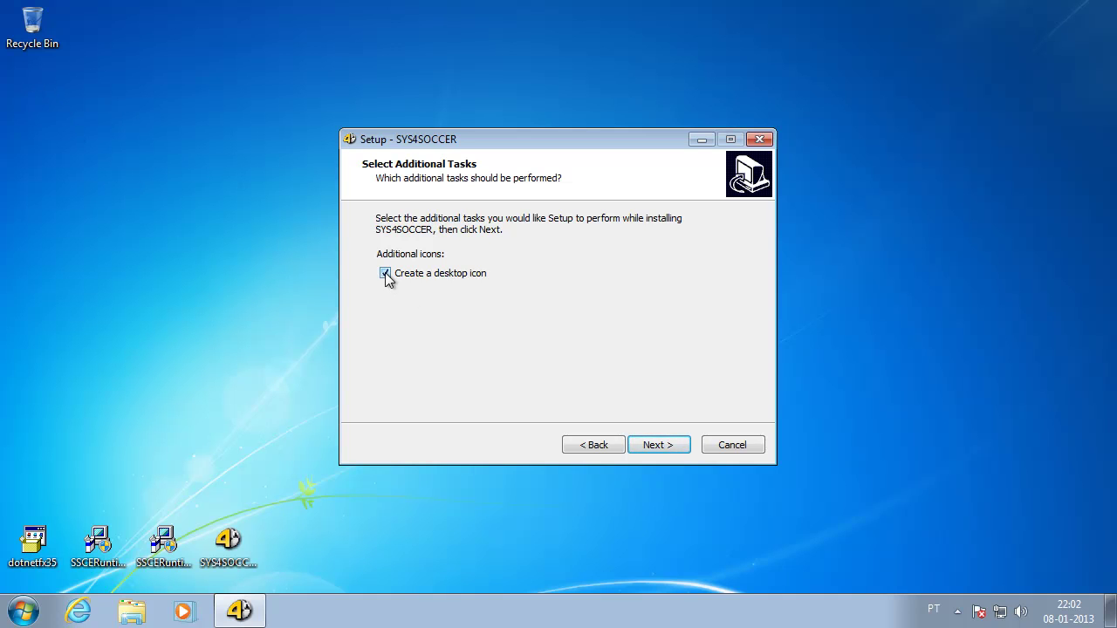
pyautogui.click(671, 450)
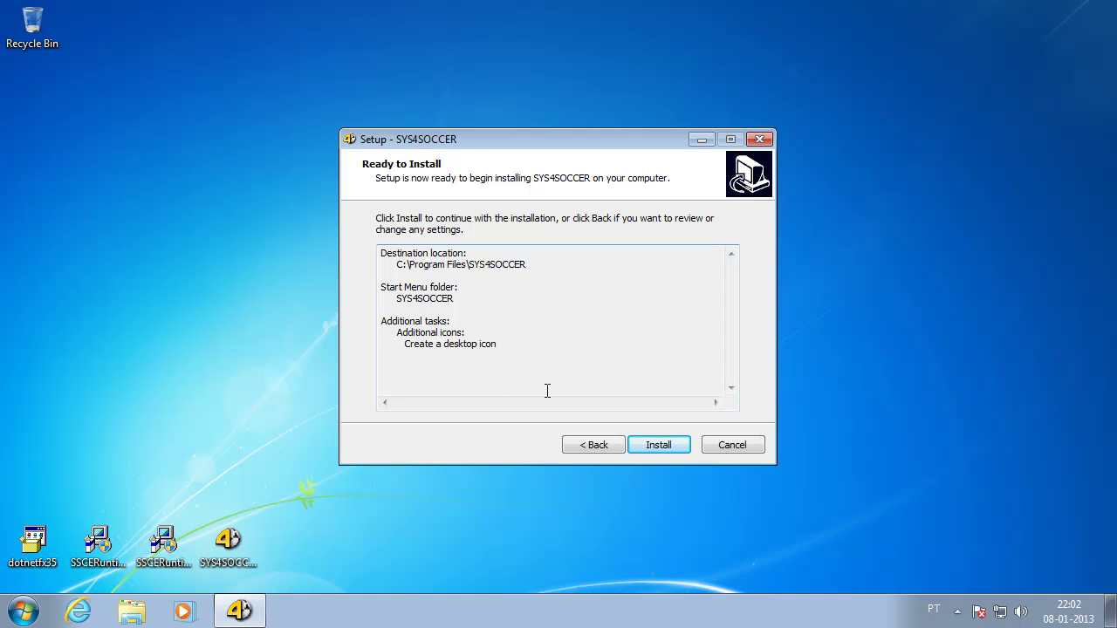
pyautogui.click(658, 447)
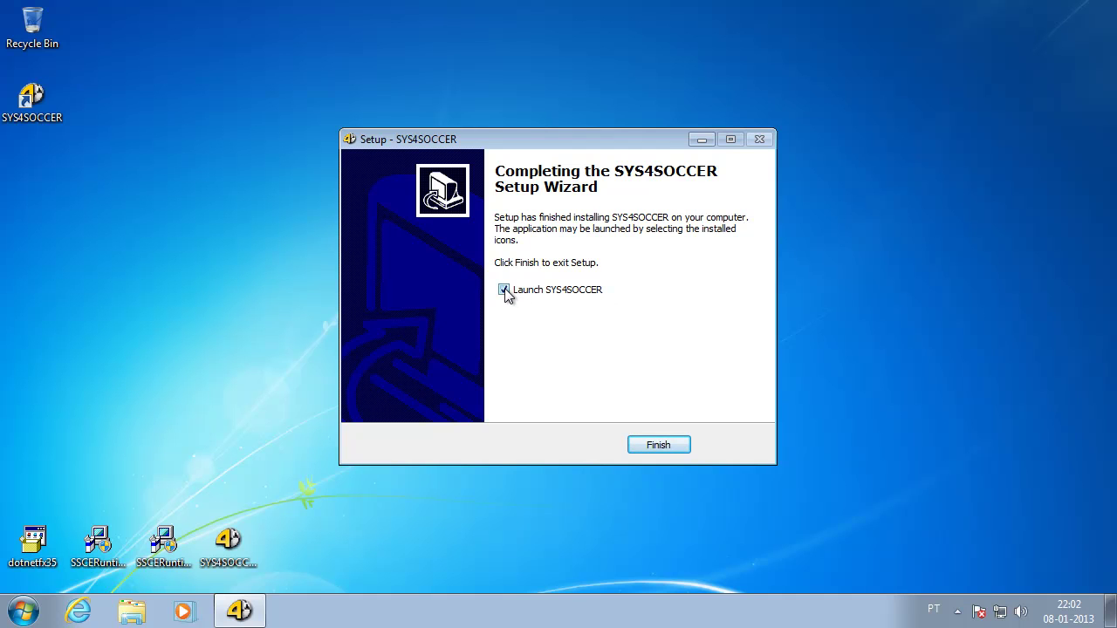
pyautogui.click(667, 446)
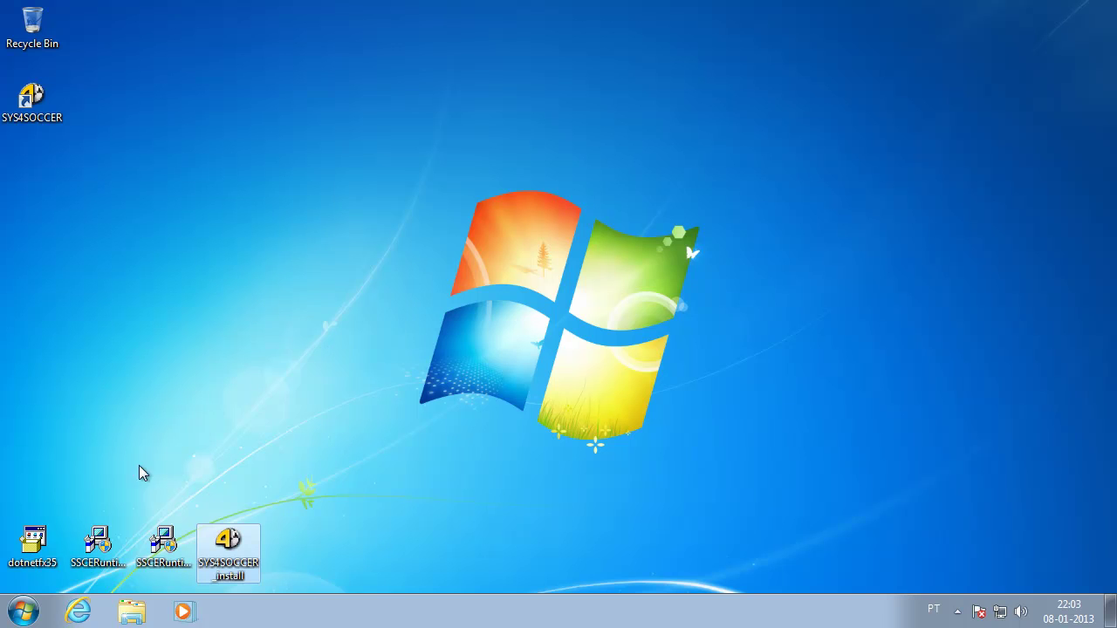
# Step: Set User Account Control to Never notify in the user account settings and close the Control Panel
pyautogui.click(26, 613)
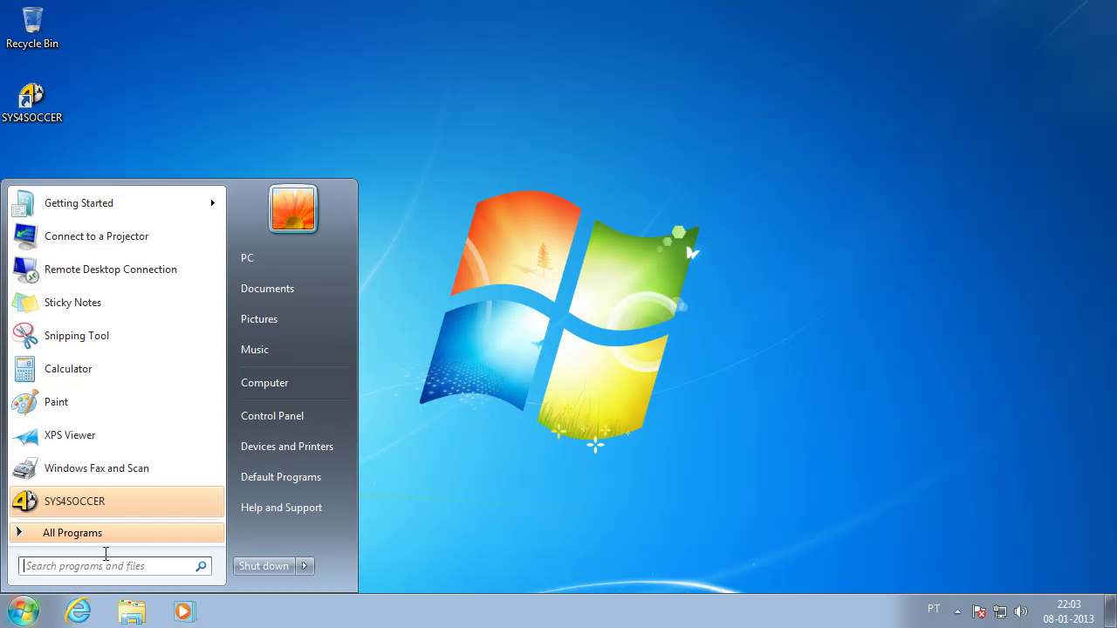
pyautogui.click(265, 421)
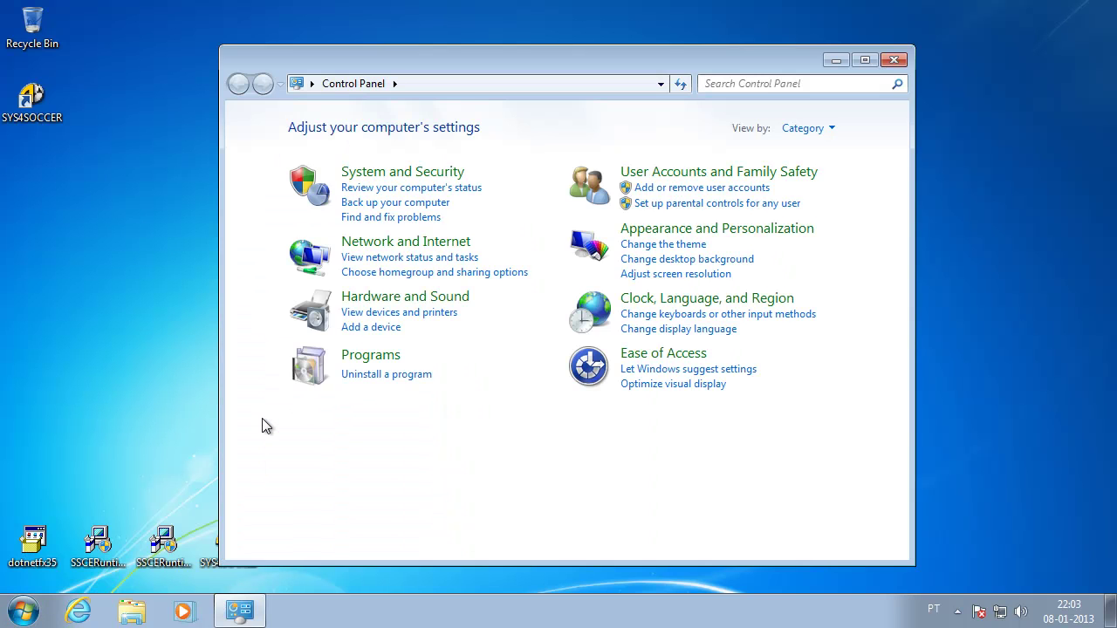
pyautogui.click(680, 175)
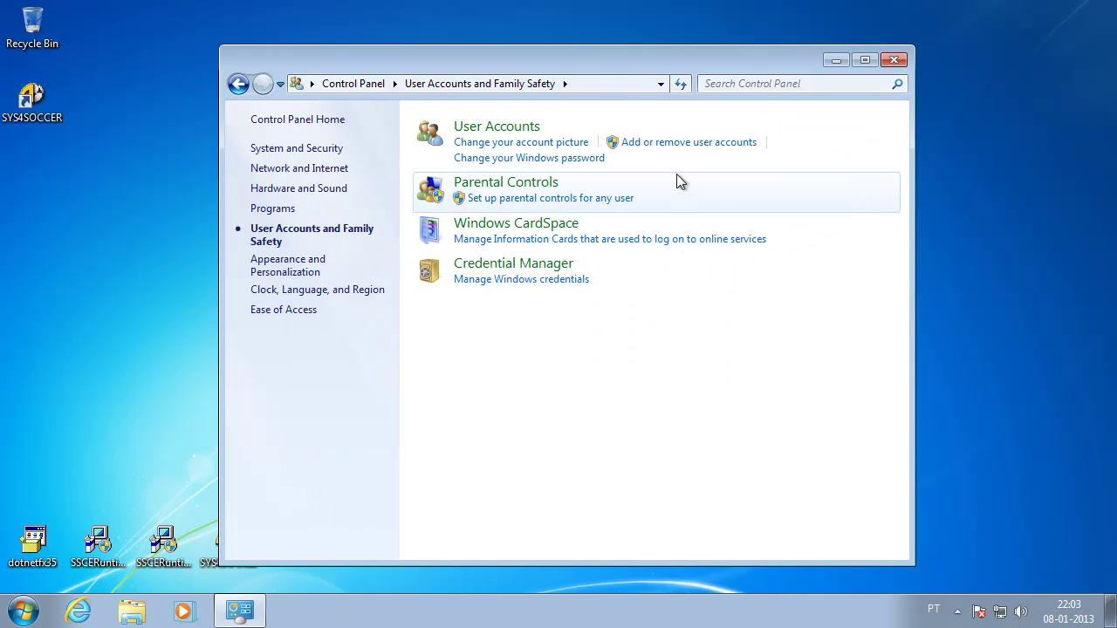
pyautogui.click(508, 122)
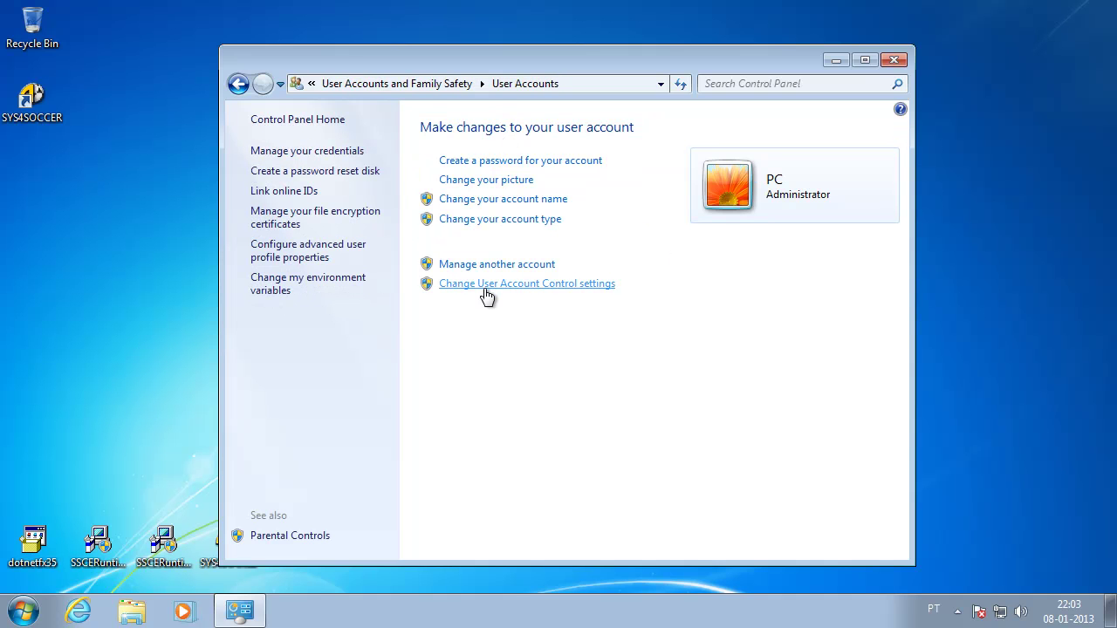
pyautogui.click(484, 288)
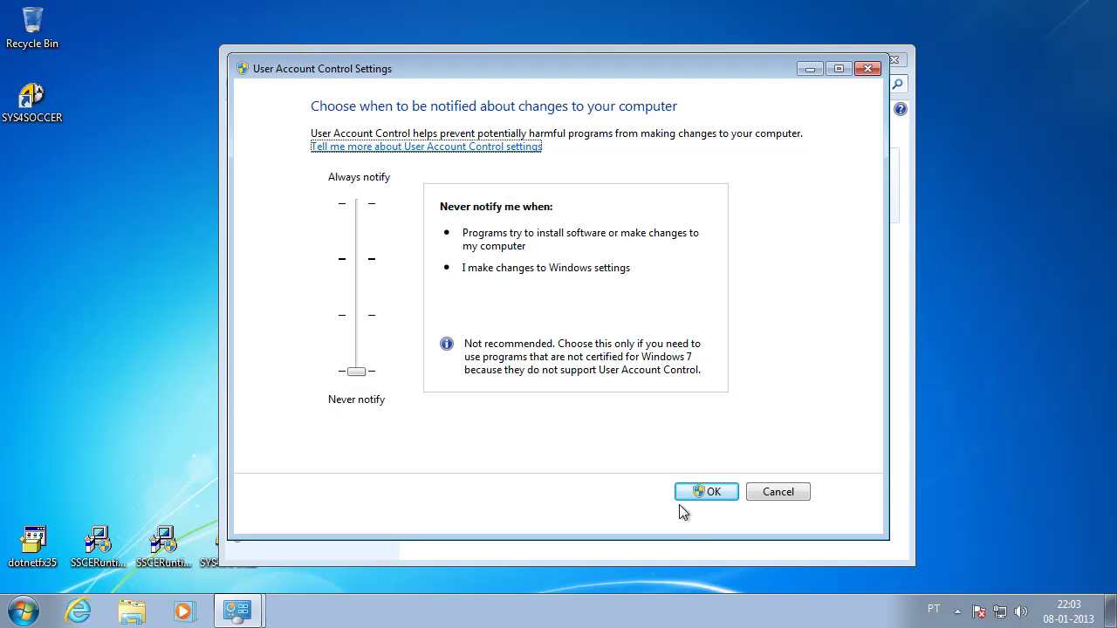
pyautogui.click(704, 498)
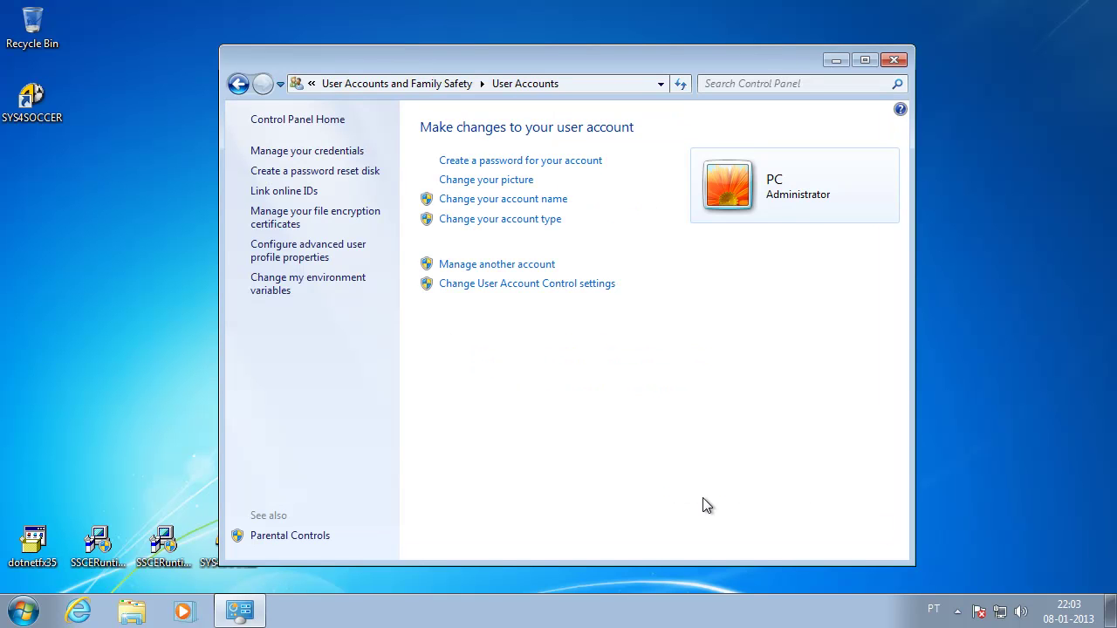
pyautogui.click(895, 61)
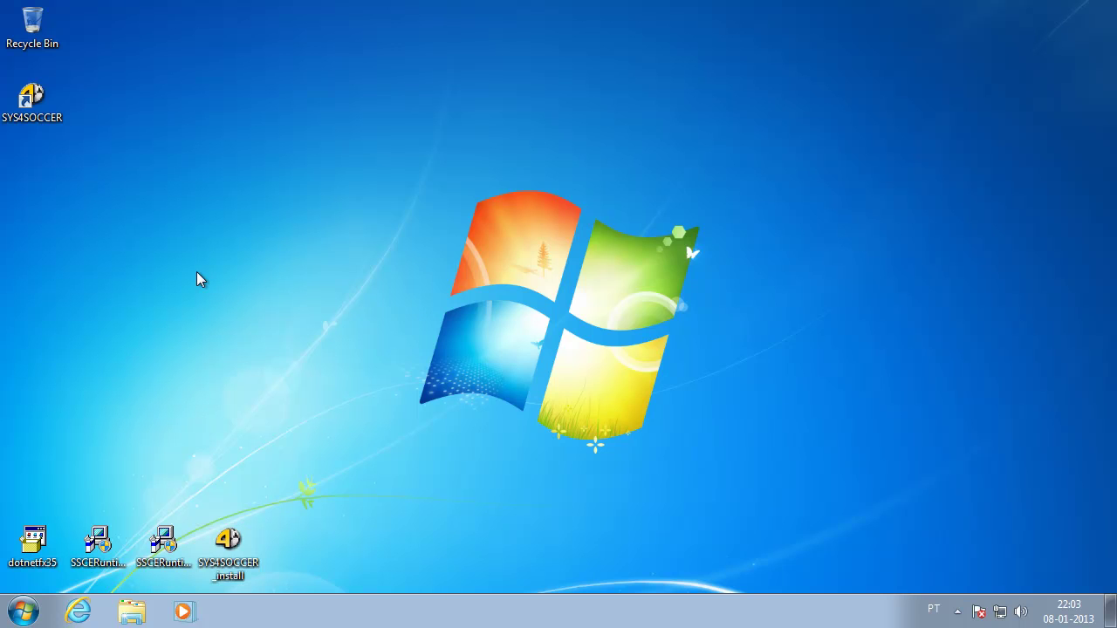
# Step: Launch SYS4SOCCER from the desktop in its demo version and accept the updates of the general and players databases
pyautogui.doubleClick(40, 109)
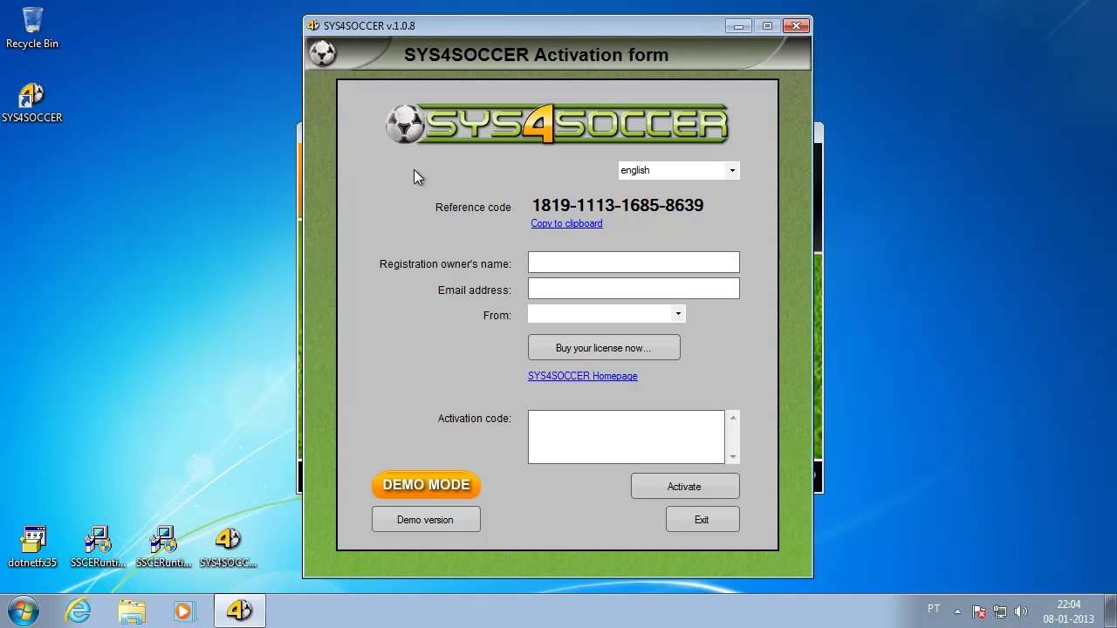
pyautogui.click(415, 523)
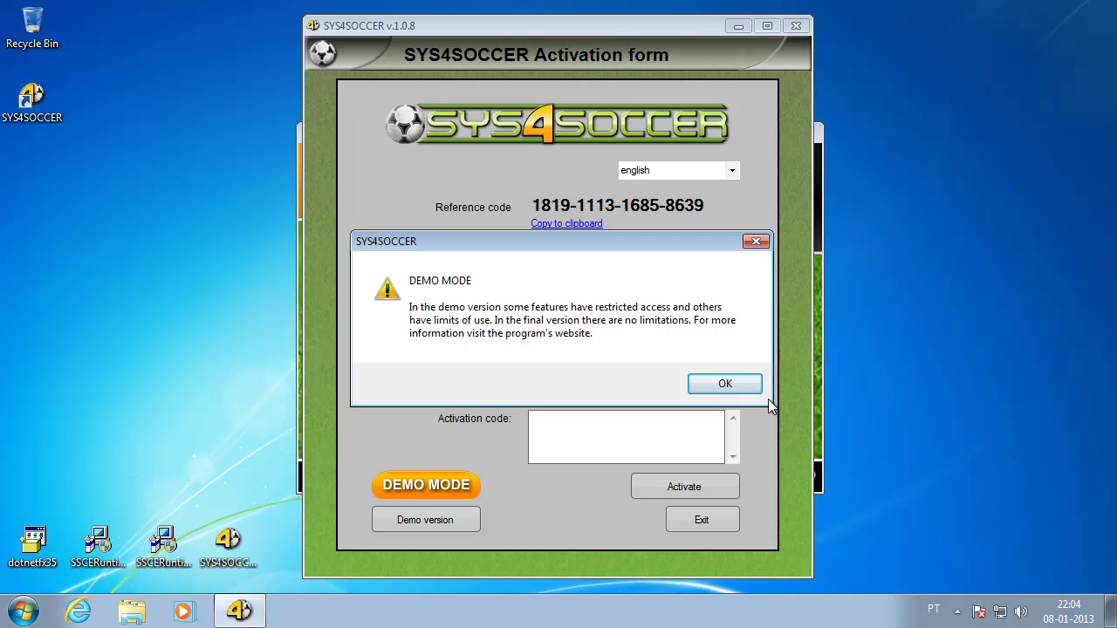
pyautogui.click(720, 382)
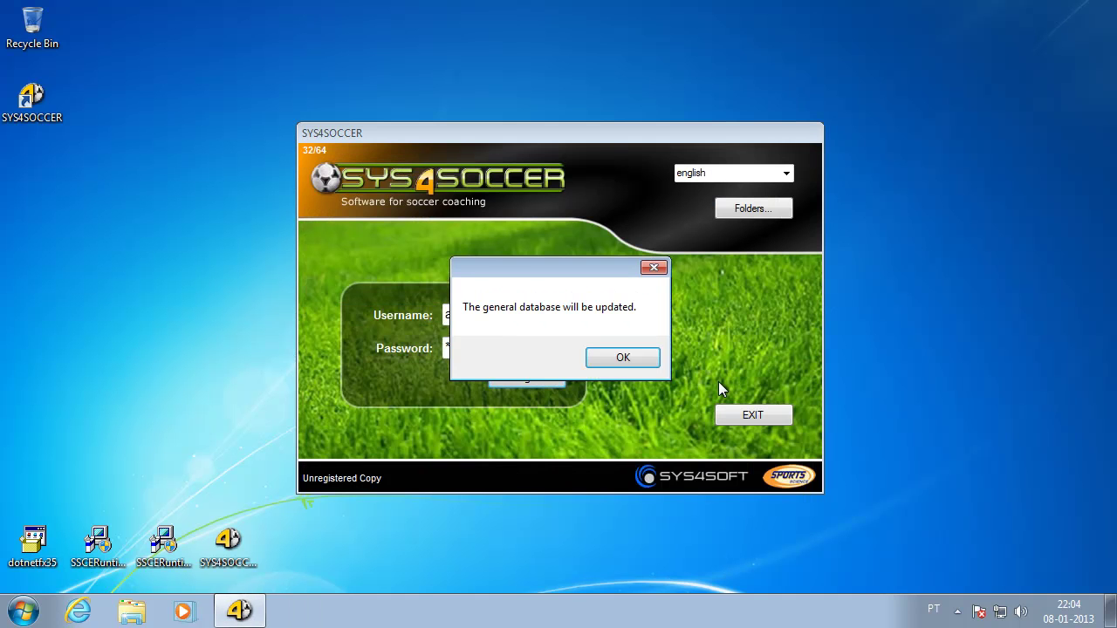
pyautogui.click(623, 357)
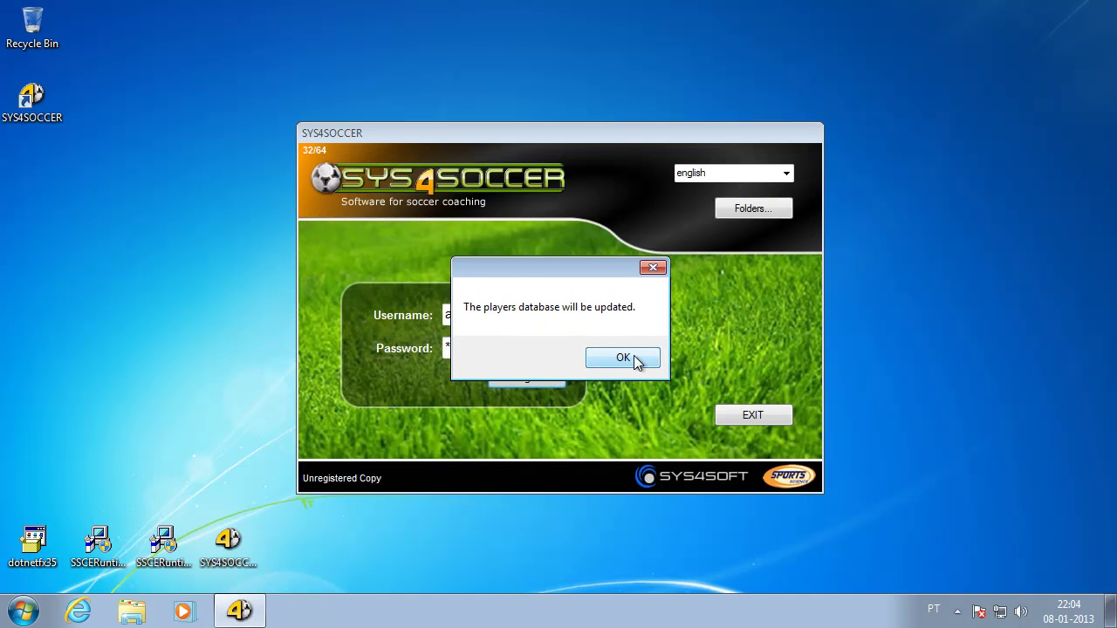
pyautogui.click(622, 357)
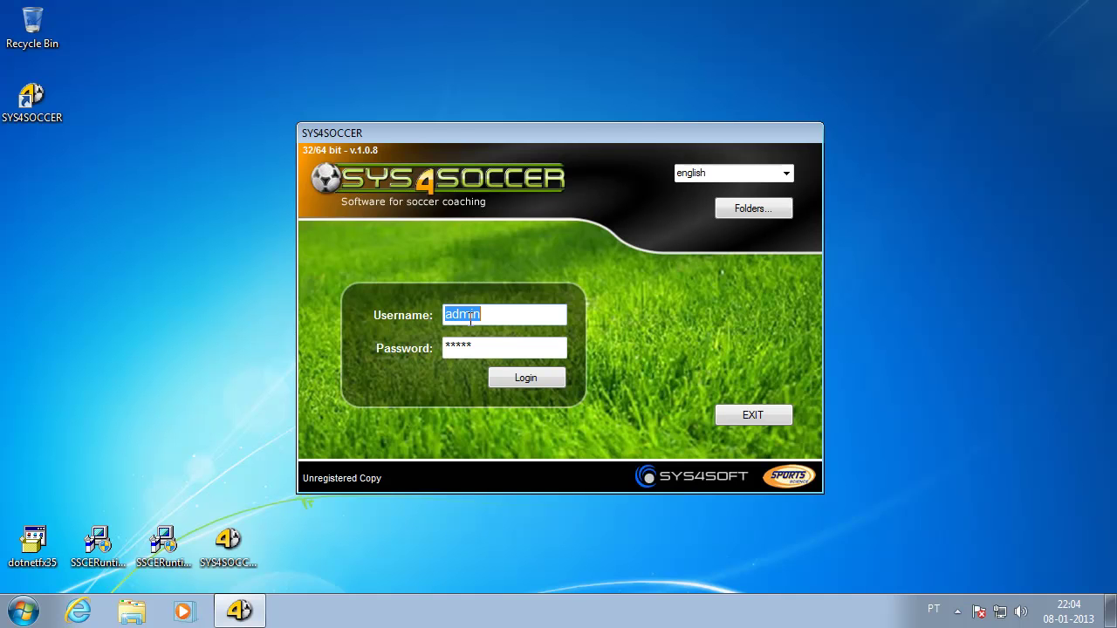
# Step: Log in to SYS4SOCCER with the prefilled admin credentials and close the program from its main menu window
pyautogui.click(518, 381)
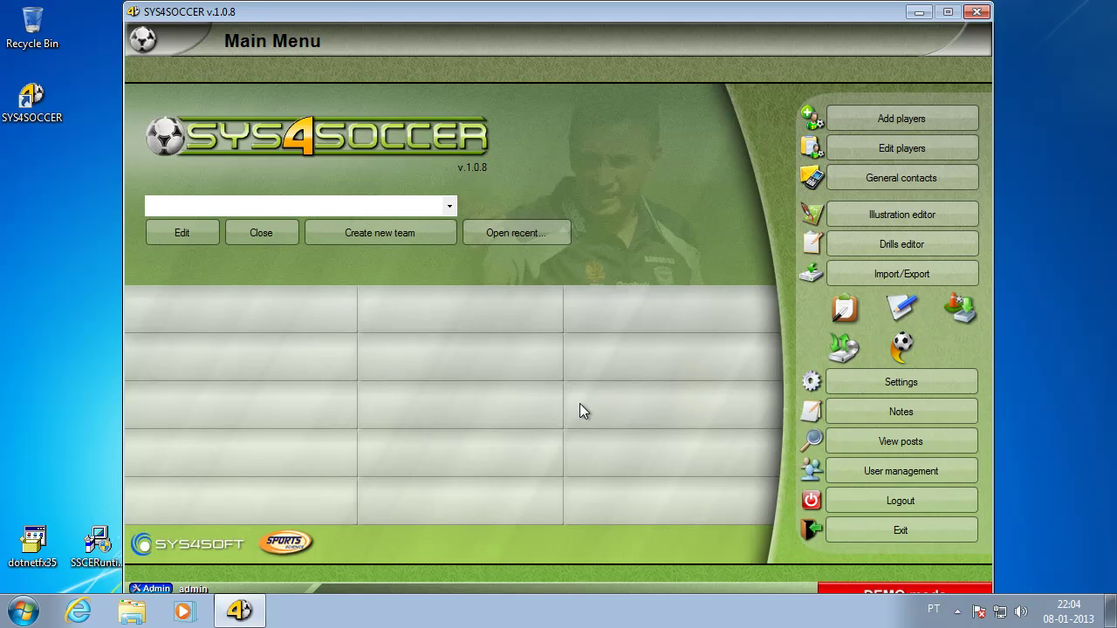
pyautogui.click(979, 13)
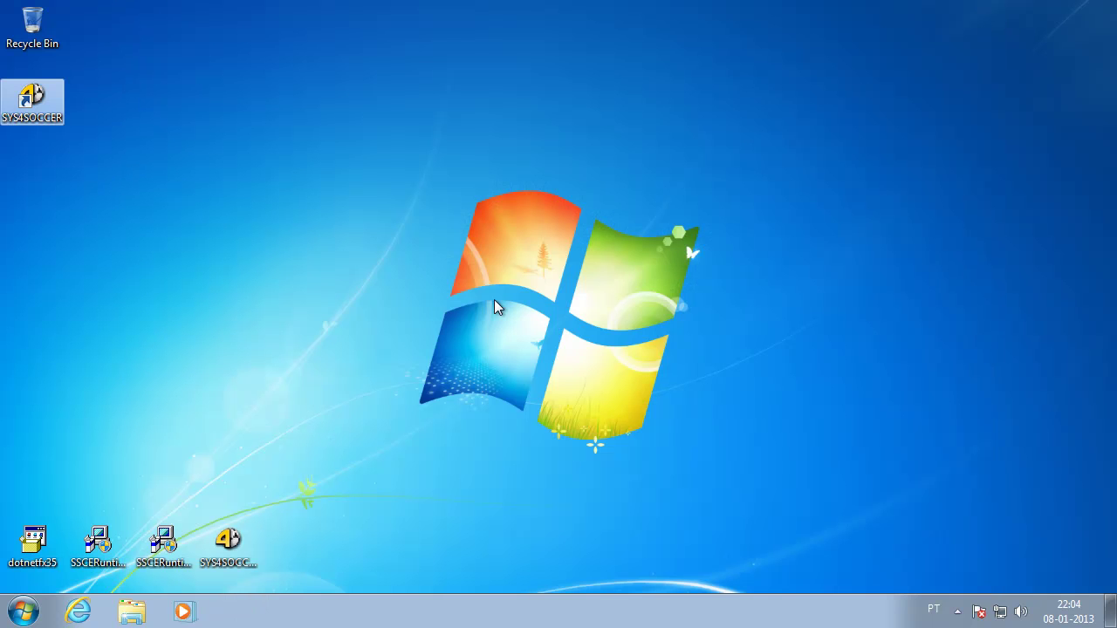